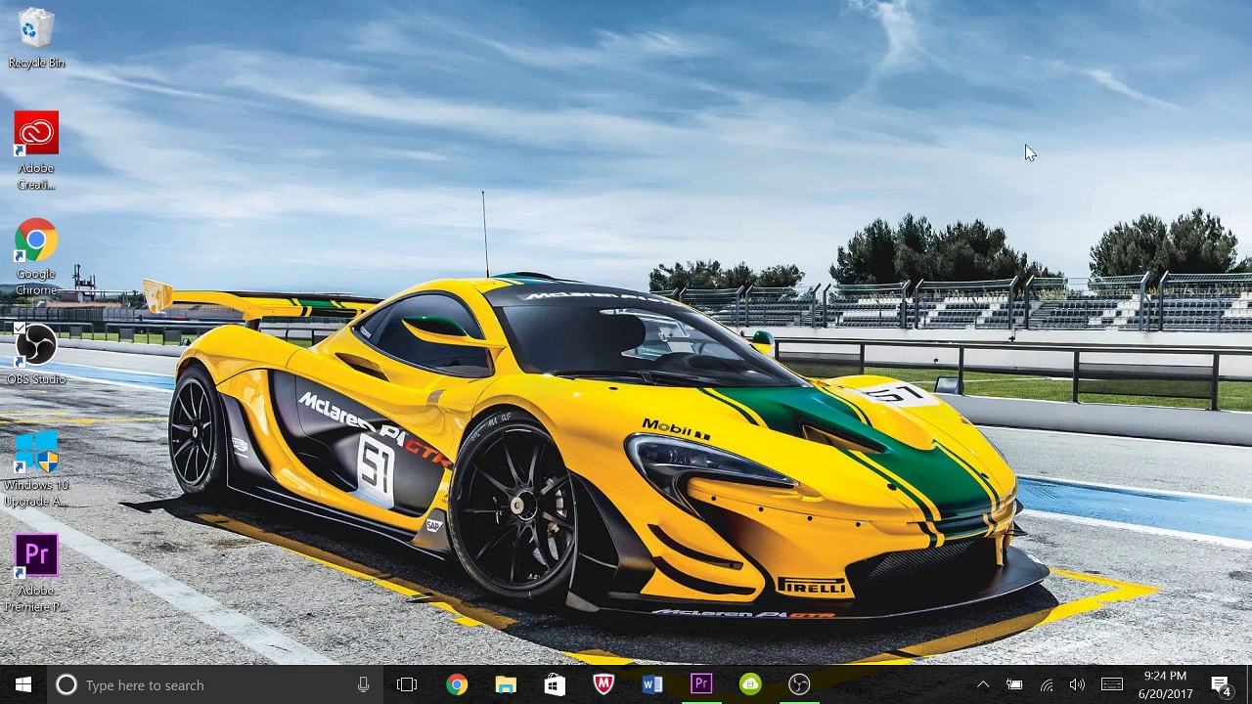
- Bring Premiere Pro forward and rewind the trailer sequence to 00:00:00:00
left_click(700, 685)
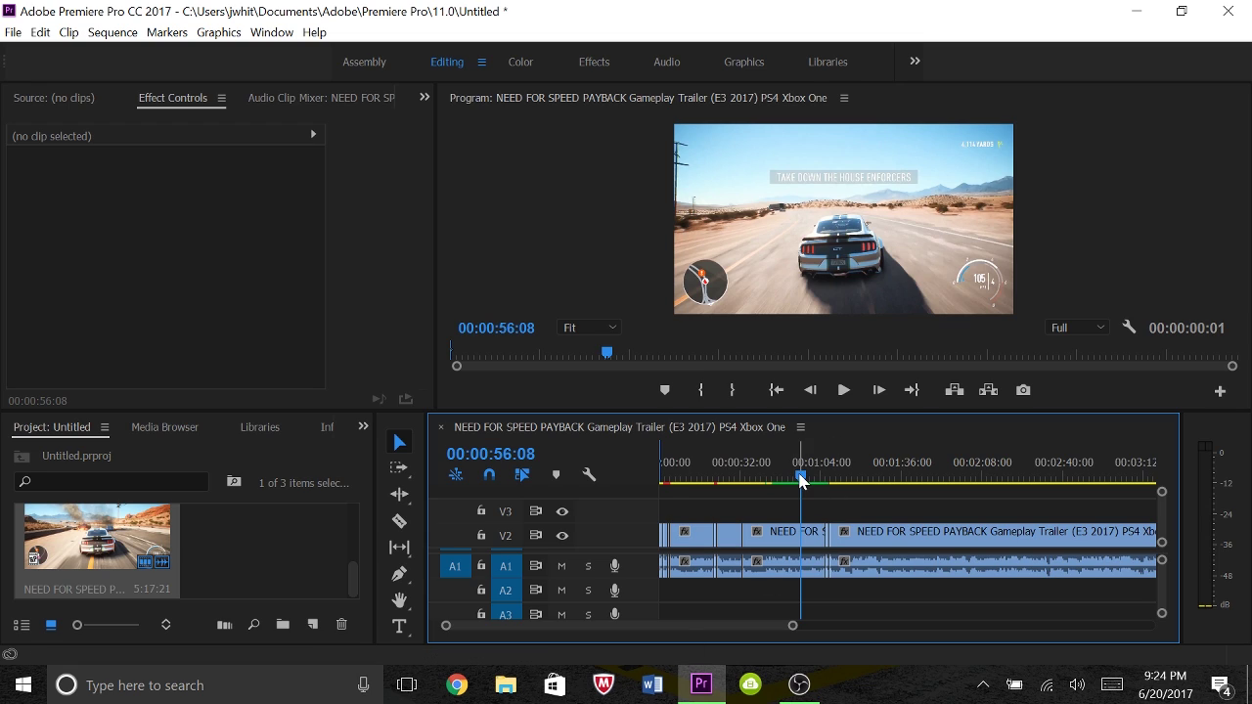
left_click_drag(802, 470, 626, 496)
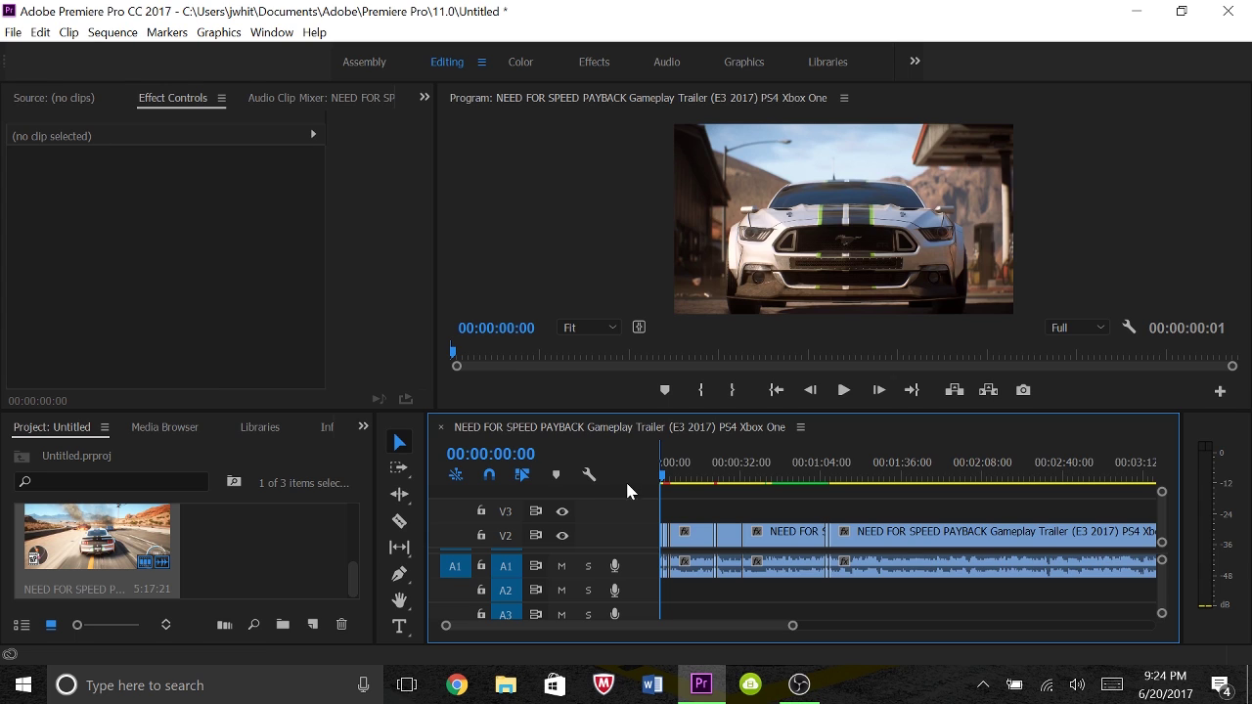
- Play the trailer from the start, then again from about 19 seconds in
left_click(847, 391)
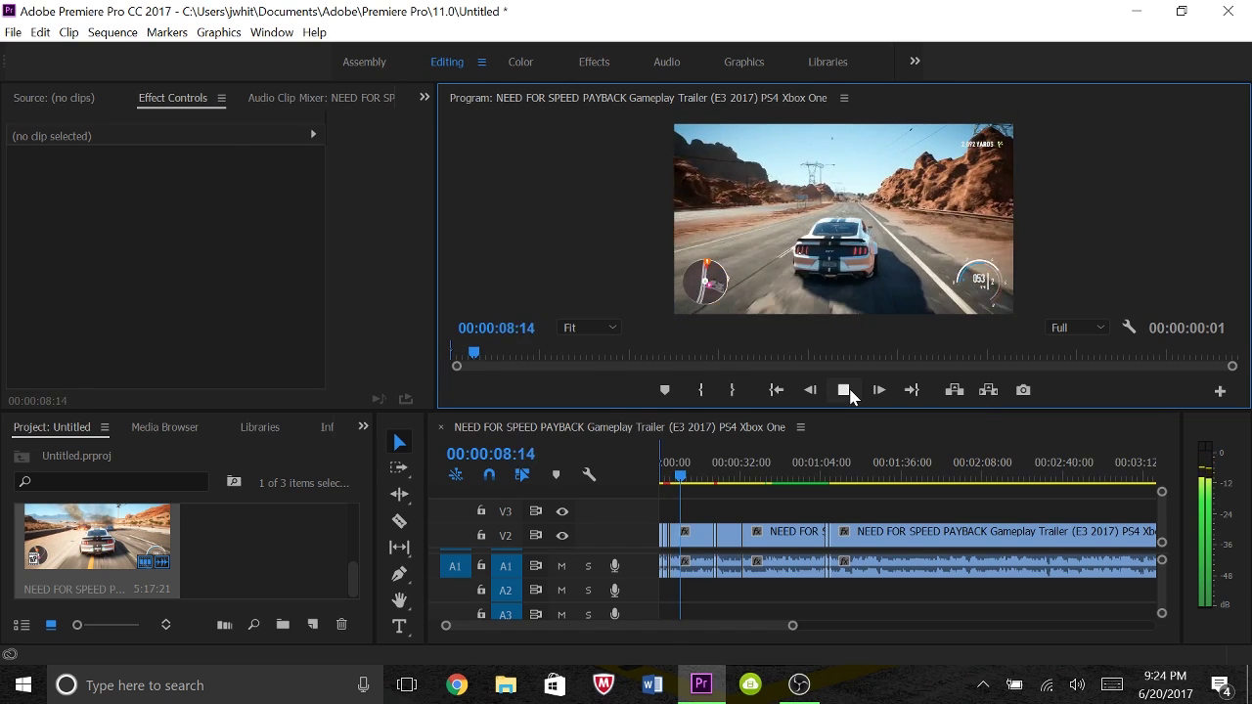
left_click(850, 391)
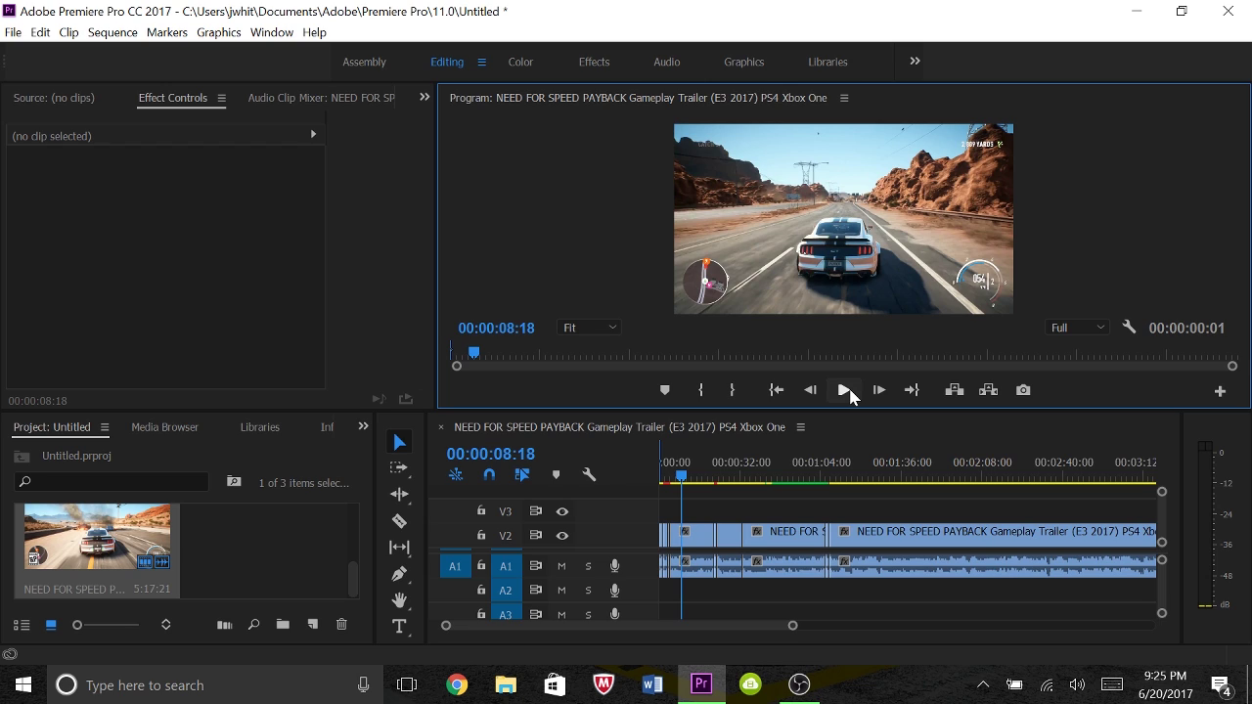
left_click_drag(682, 477, 710, 477)
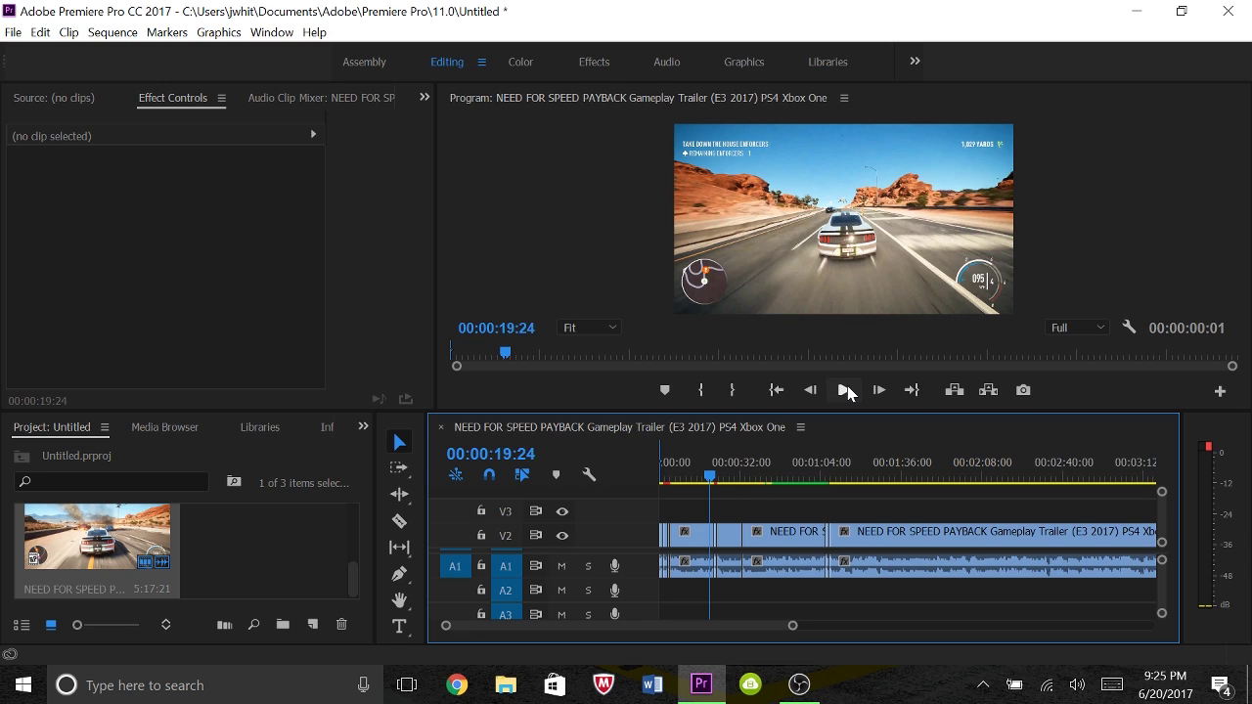
left_click(845, 390)
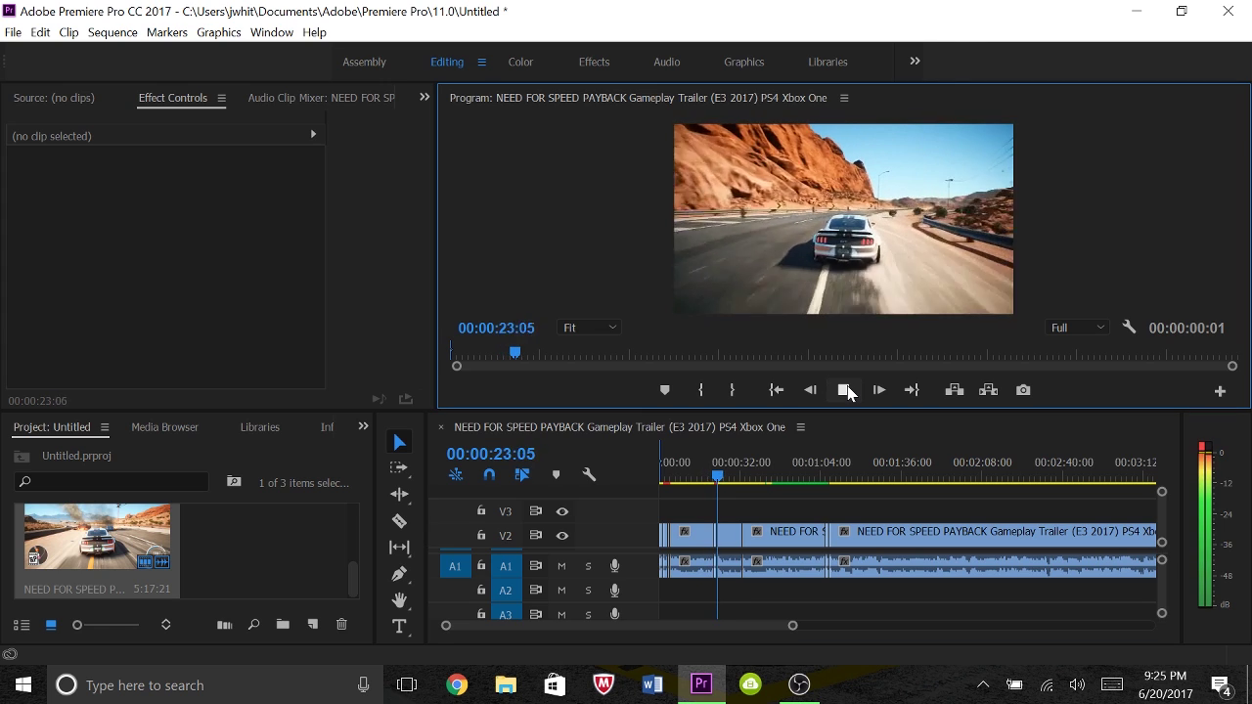
left_click(844, 390)
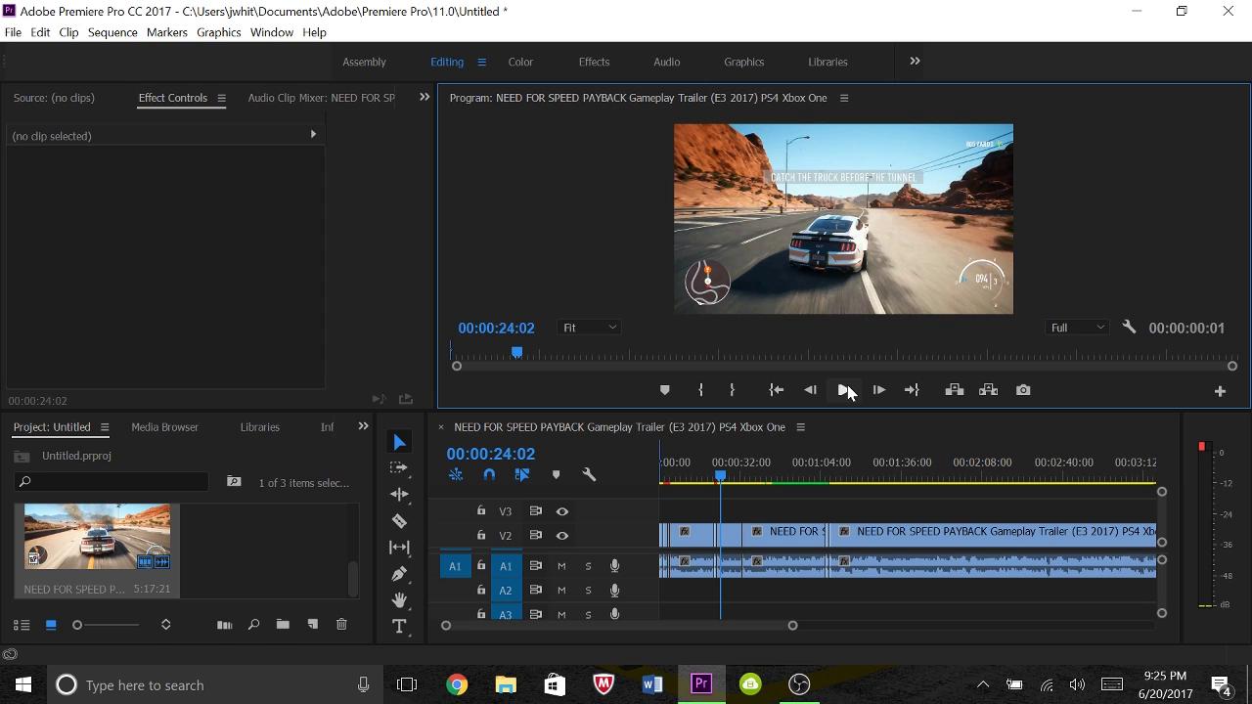
- Jump the playhead to about 1:04 and play the sequence from there
left_click(722, 480)
left_click_drag(722, 479, 823, 479)
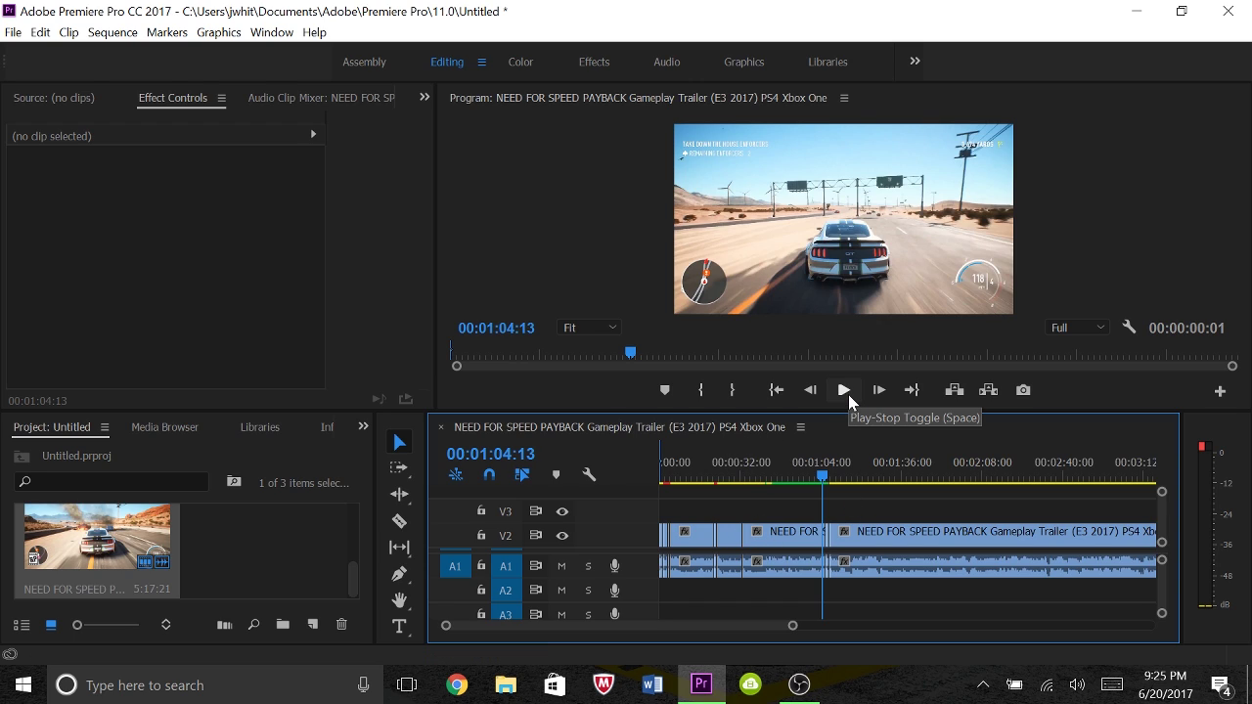
left_click(846, 393)
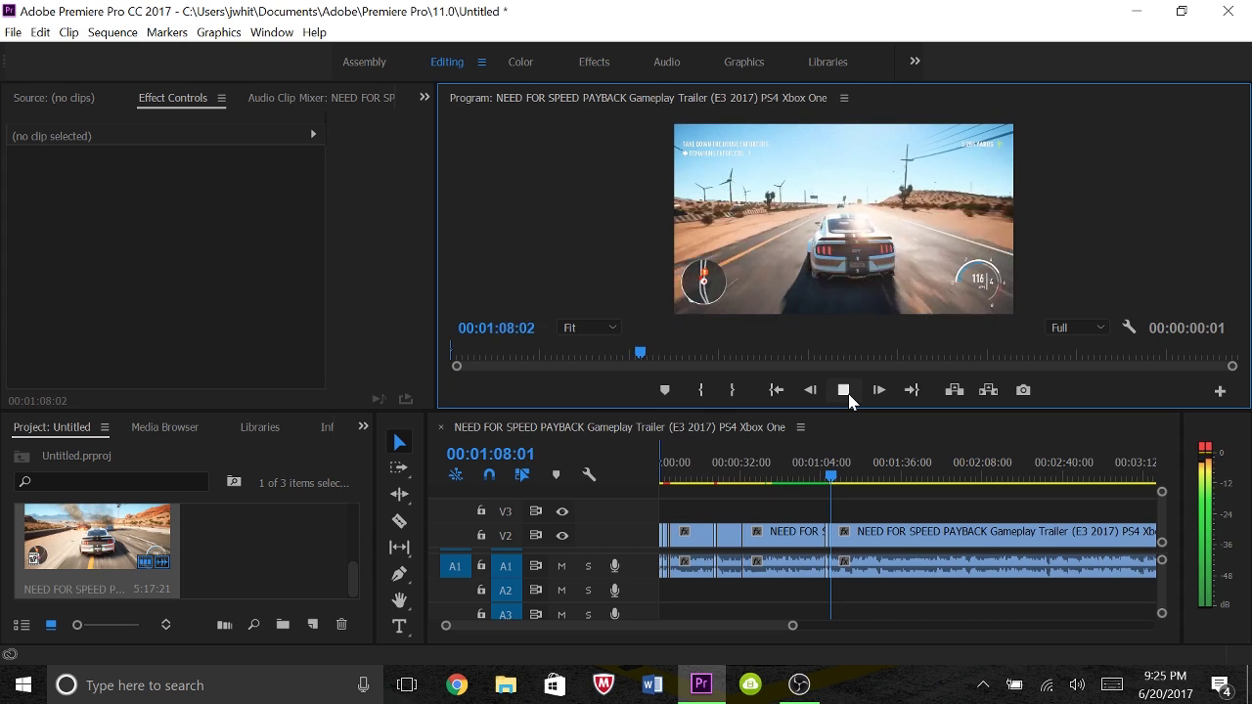
- Stop playback with the playhead parked at 00:01:08:13
left_click(847, 393)
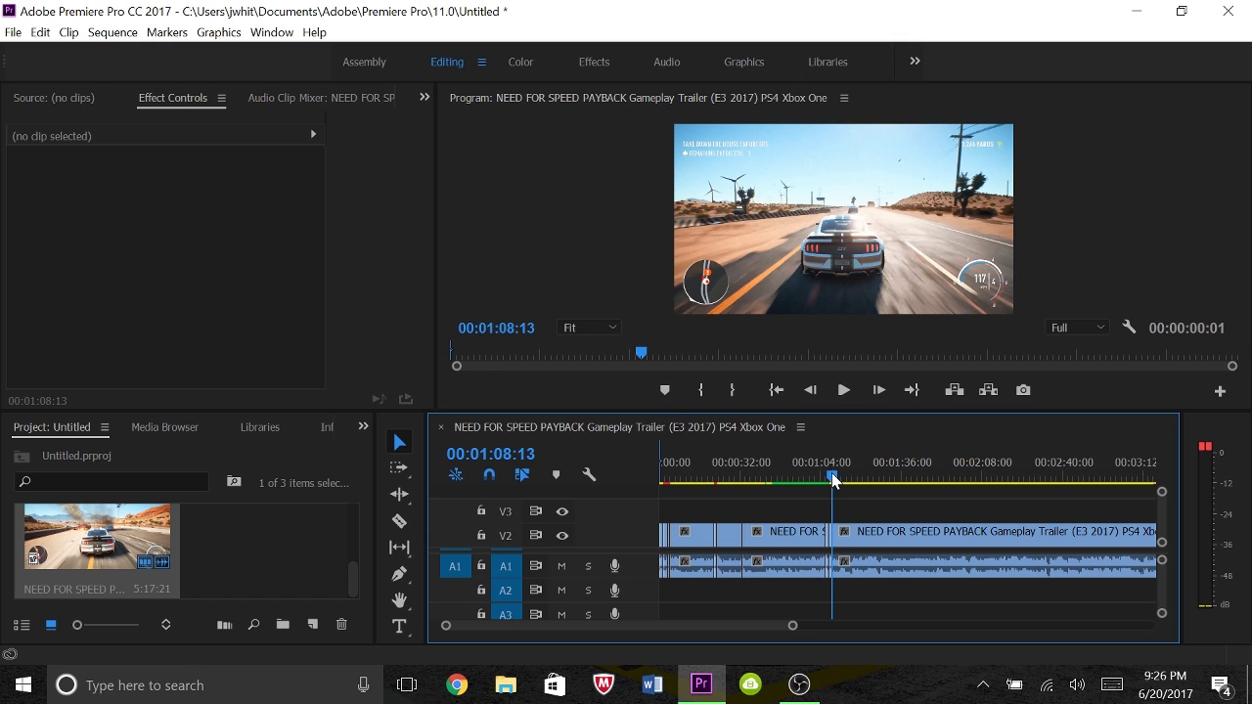
- Move the playhead back to 00:00:01:28, set an In point there, and adjust the timeline zoom
left_click_drag(833, 479, 665, 479)
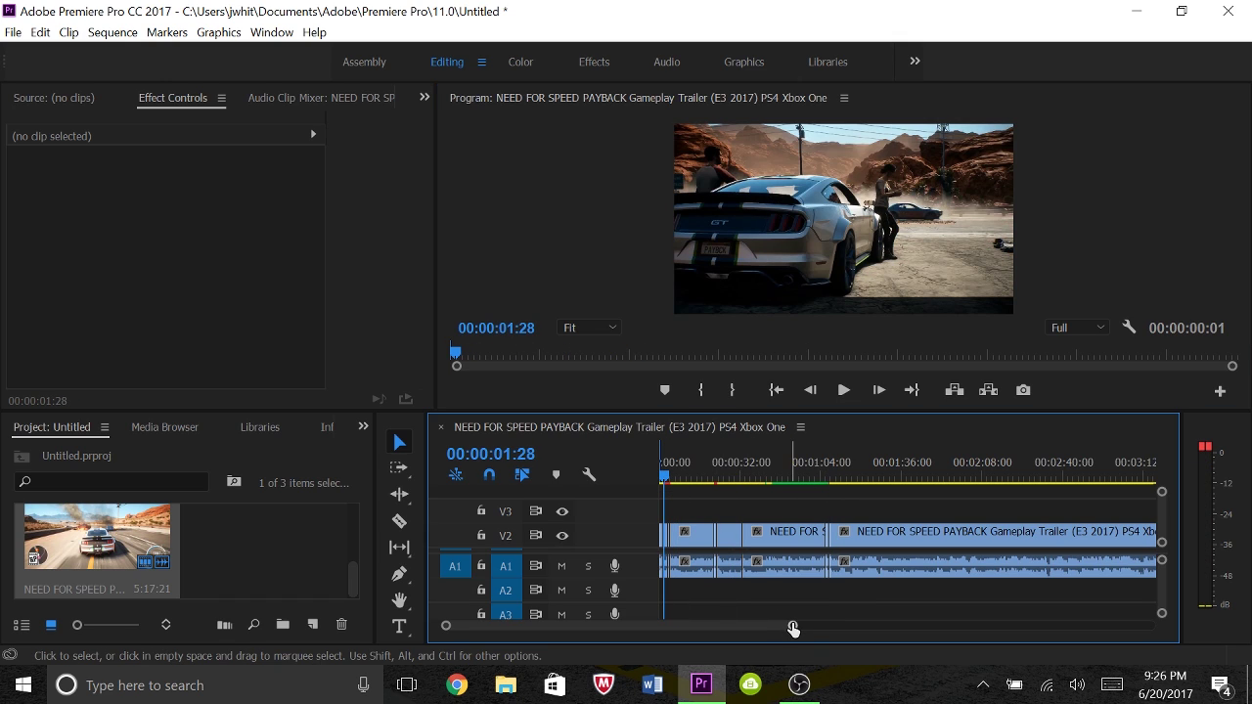
left_click_drag(792, 625, 695, 616)
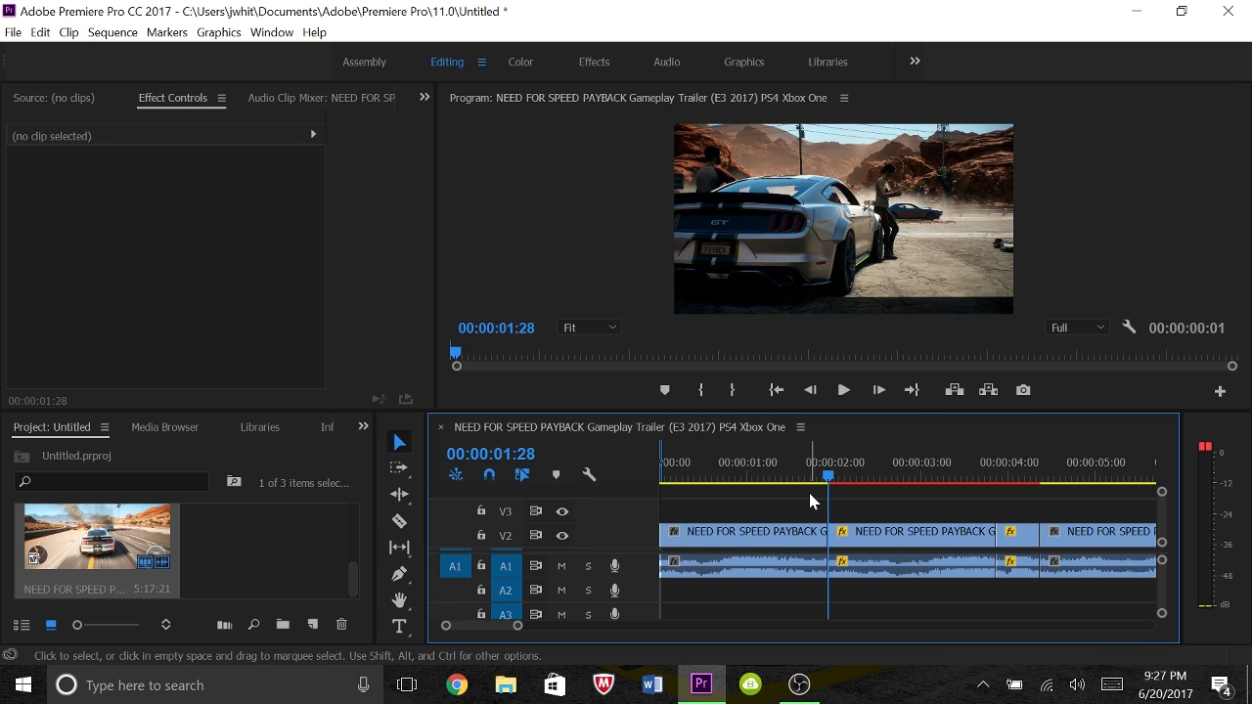
key("i")
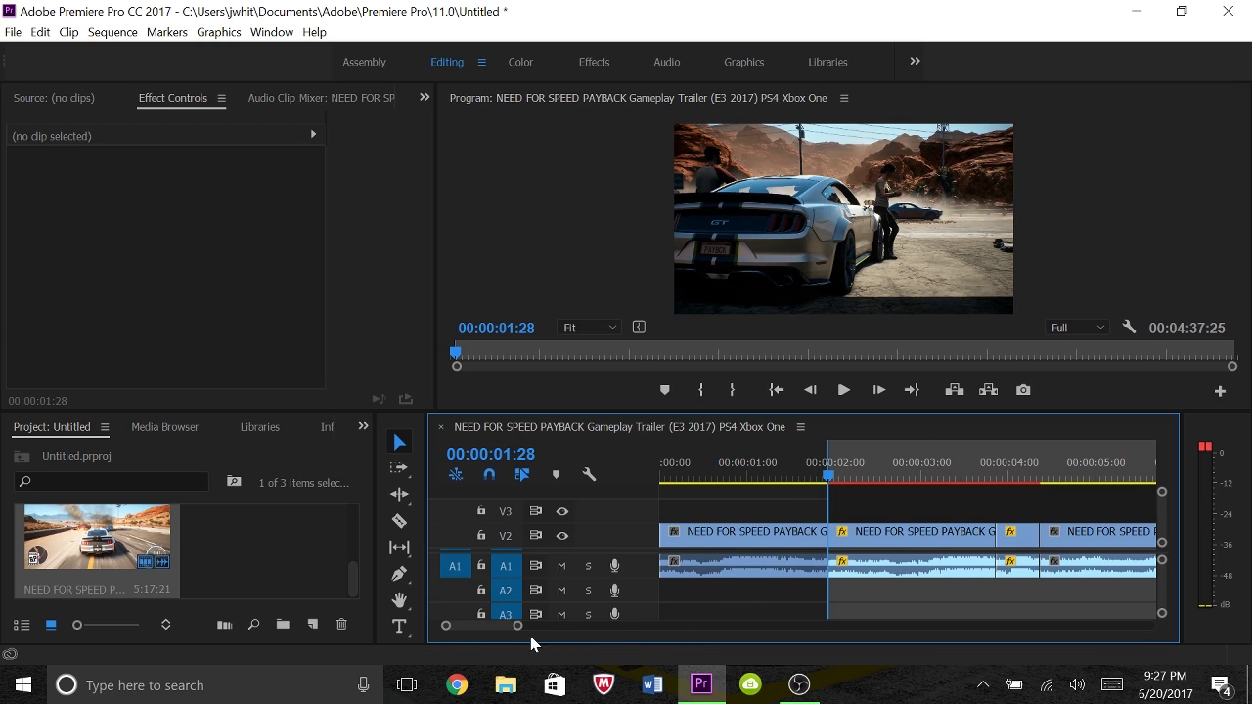
left_click_drag(515, 626, 704, 639)
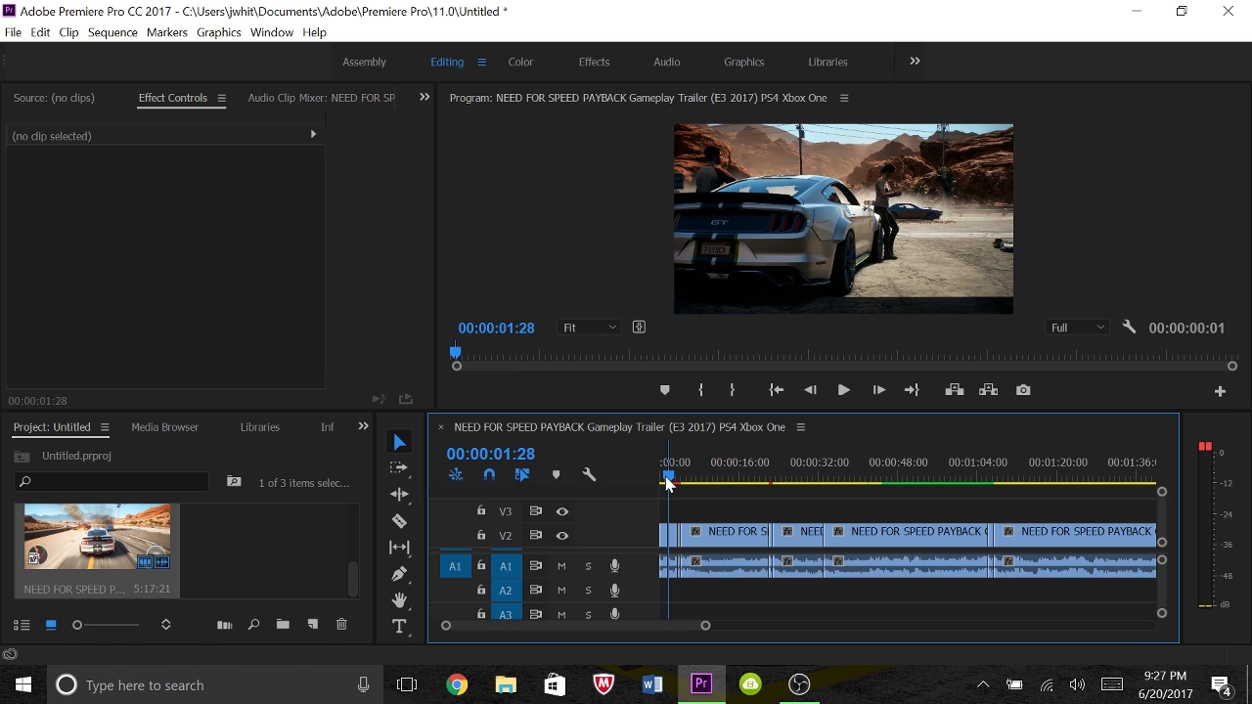
- Set an Out point at 00:00:04:10, marking a 00:00:02:13 range from 00:00:02:00
left_click_drag(705, 626, 622, 606)
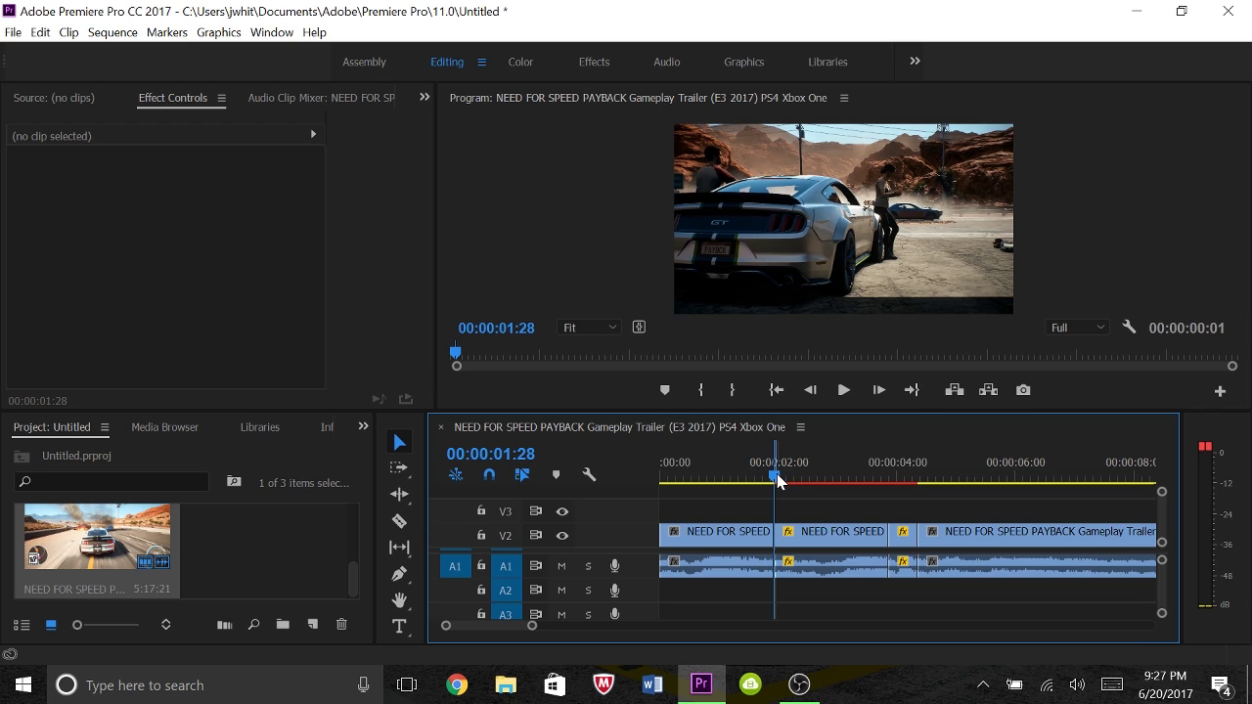
left_click_drag(779, 481, 780, 481)
key("o")
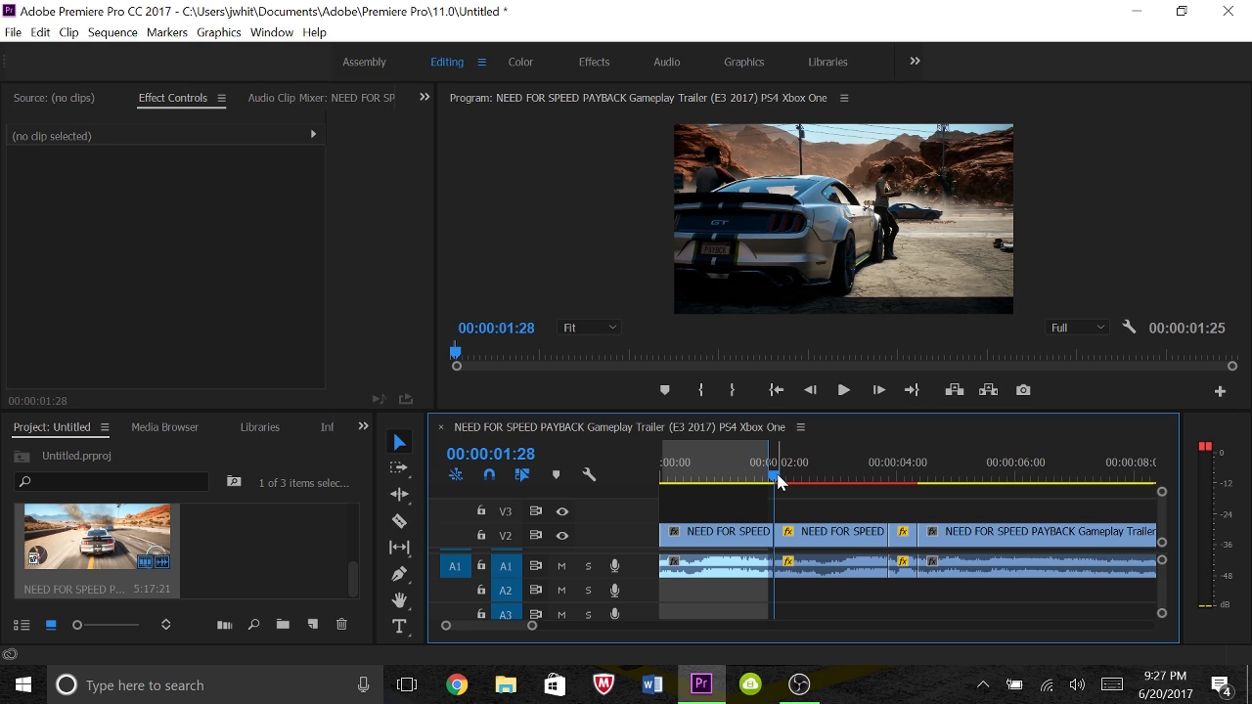
key("ctrl+shift+x")
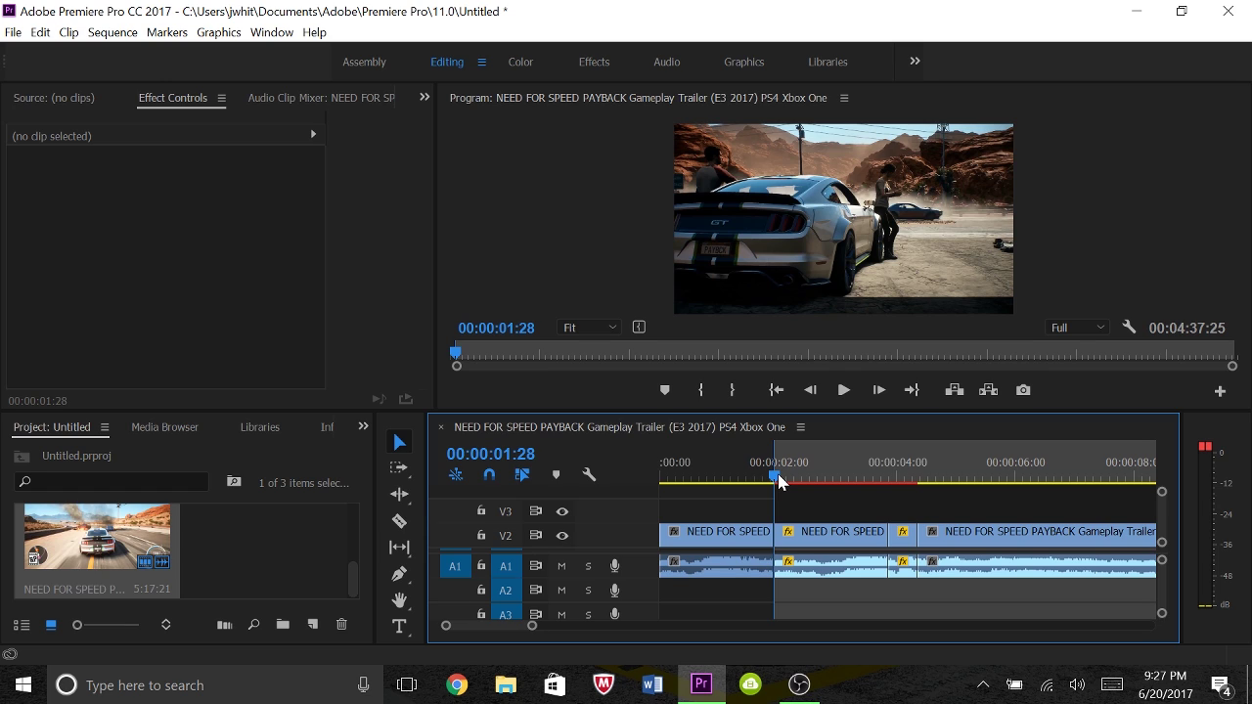
left_click_drag(779, 481, 922, 482)
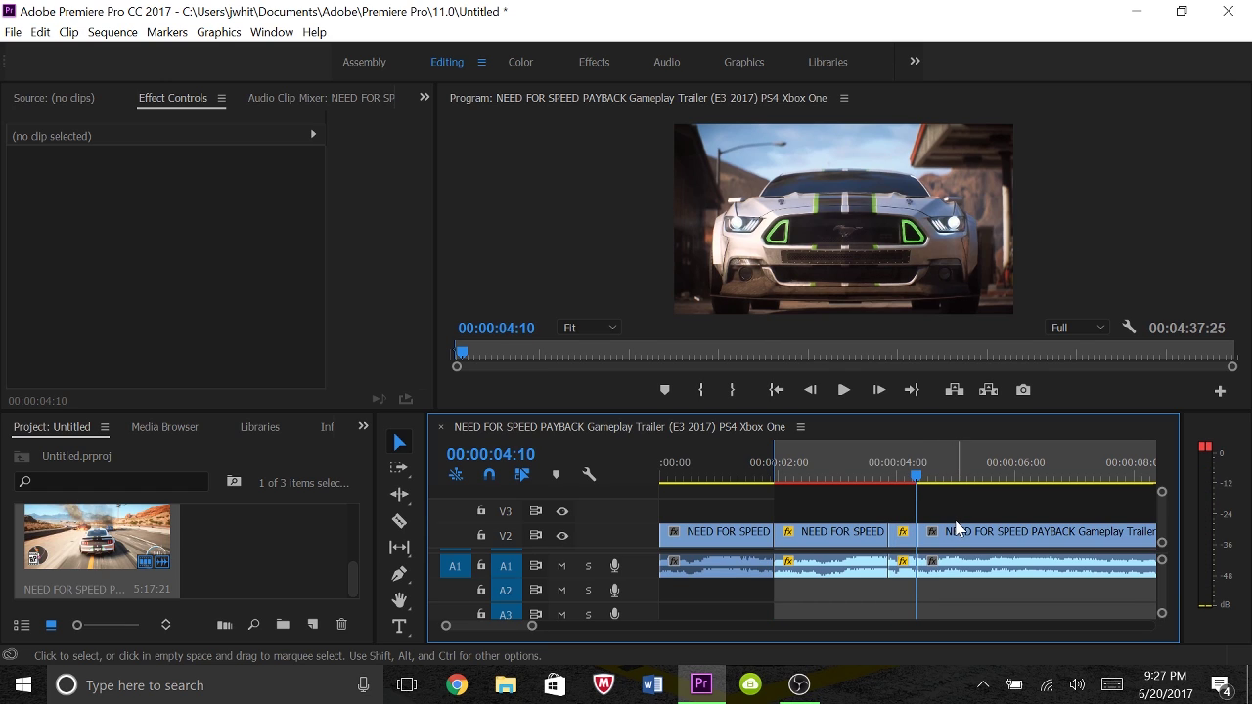
key("o")
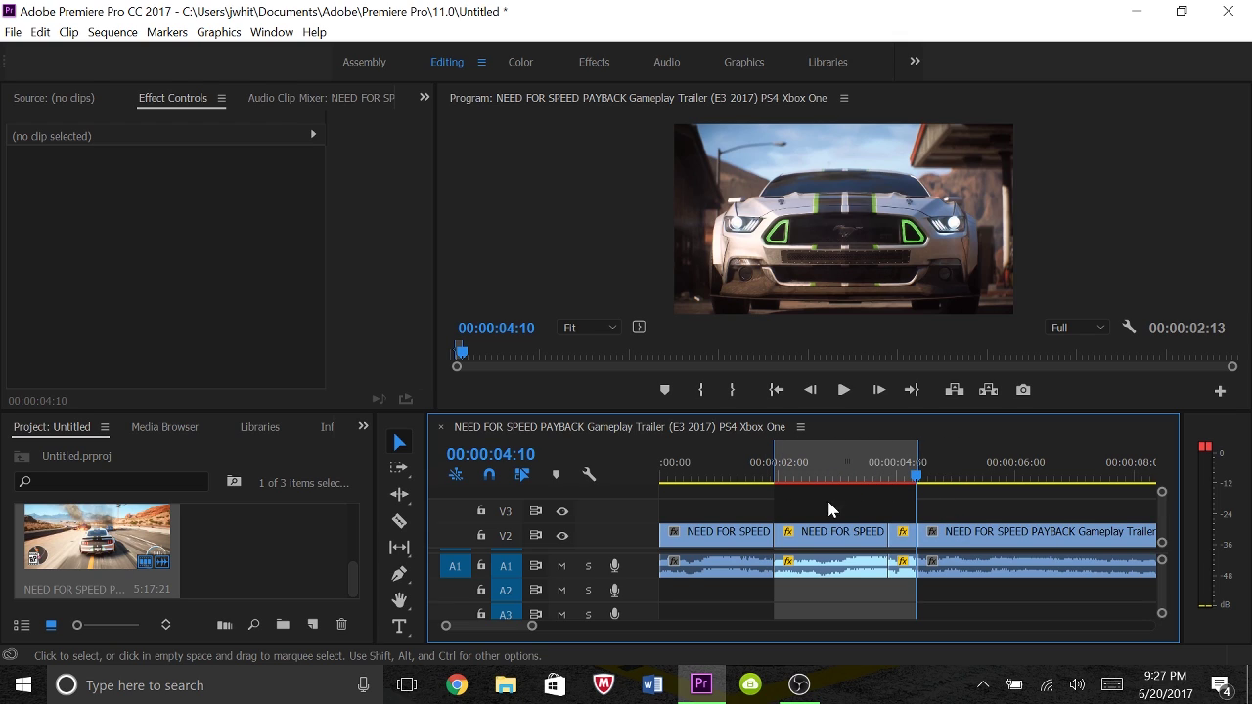
- Show the Sequence menu's Render In to Out option
left_click(108, 35)
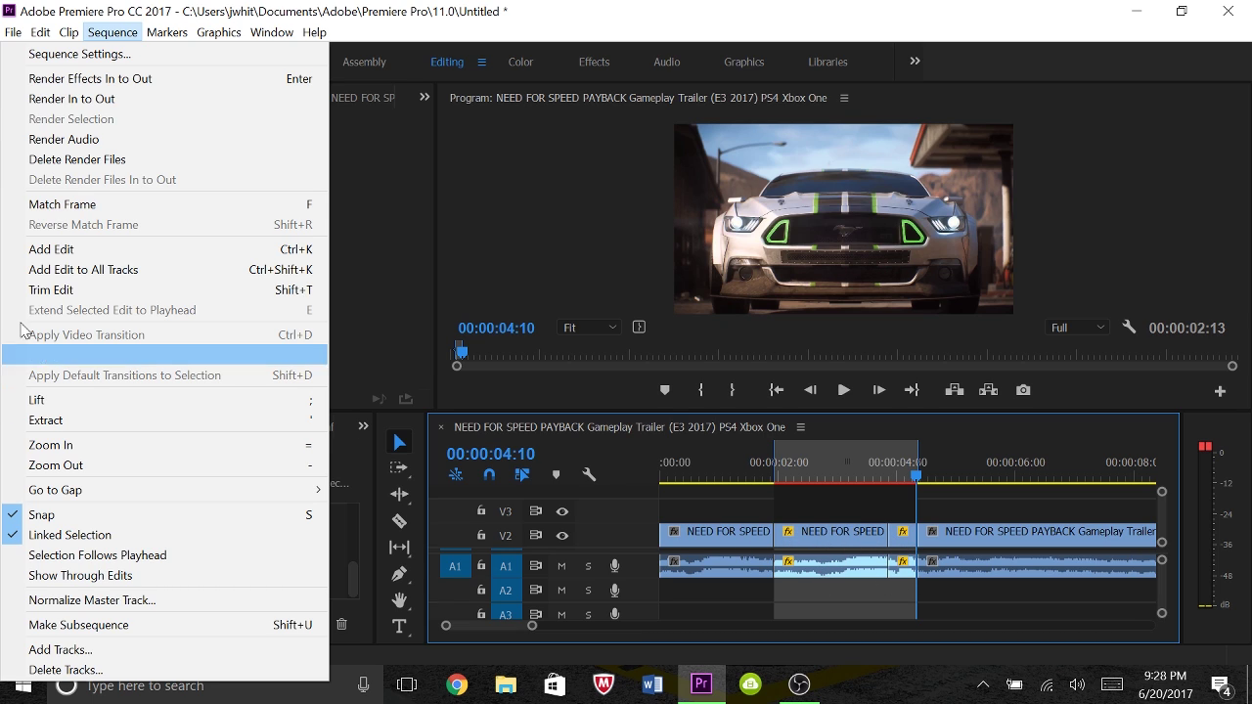
mouse_move(16, 33)
mouse_move(122, 33)
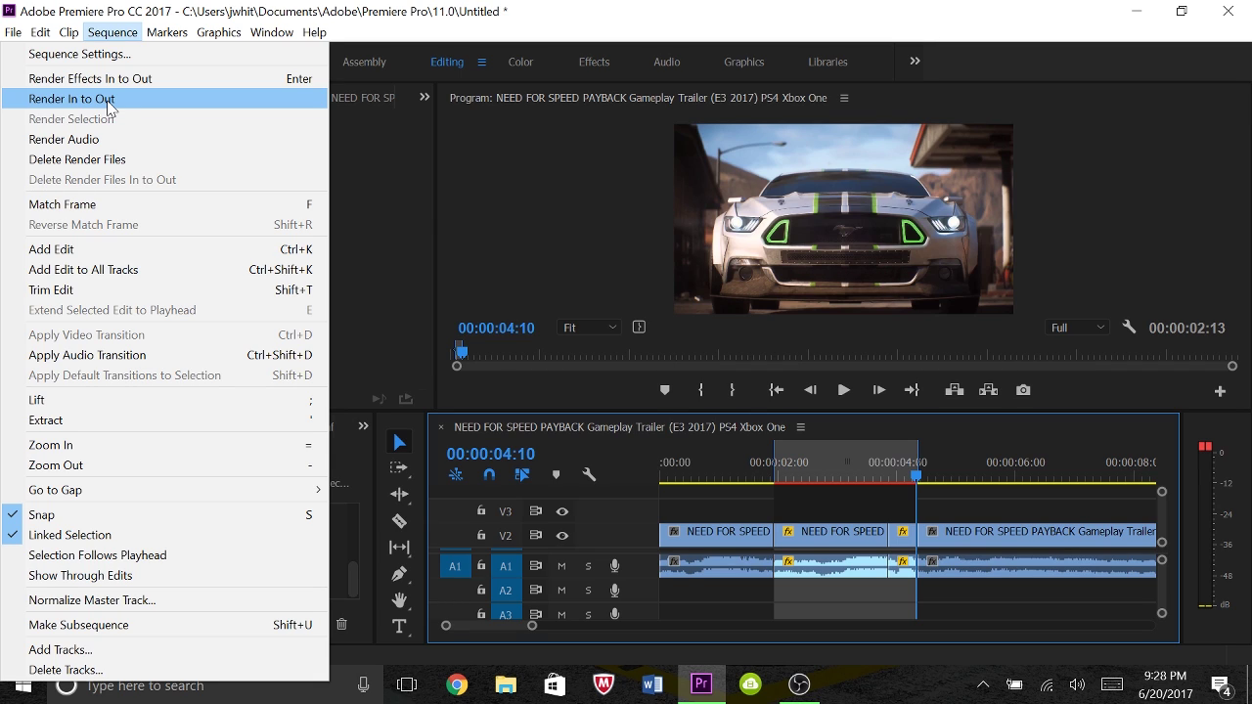
- Render In to Out for the marked range, stop the preview, and save the project
left_click(109, 106)
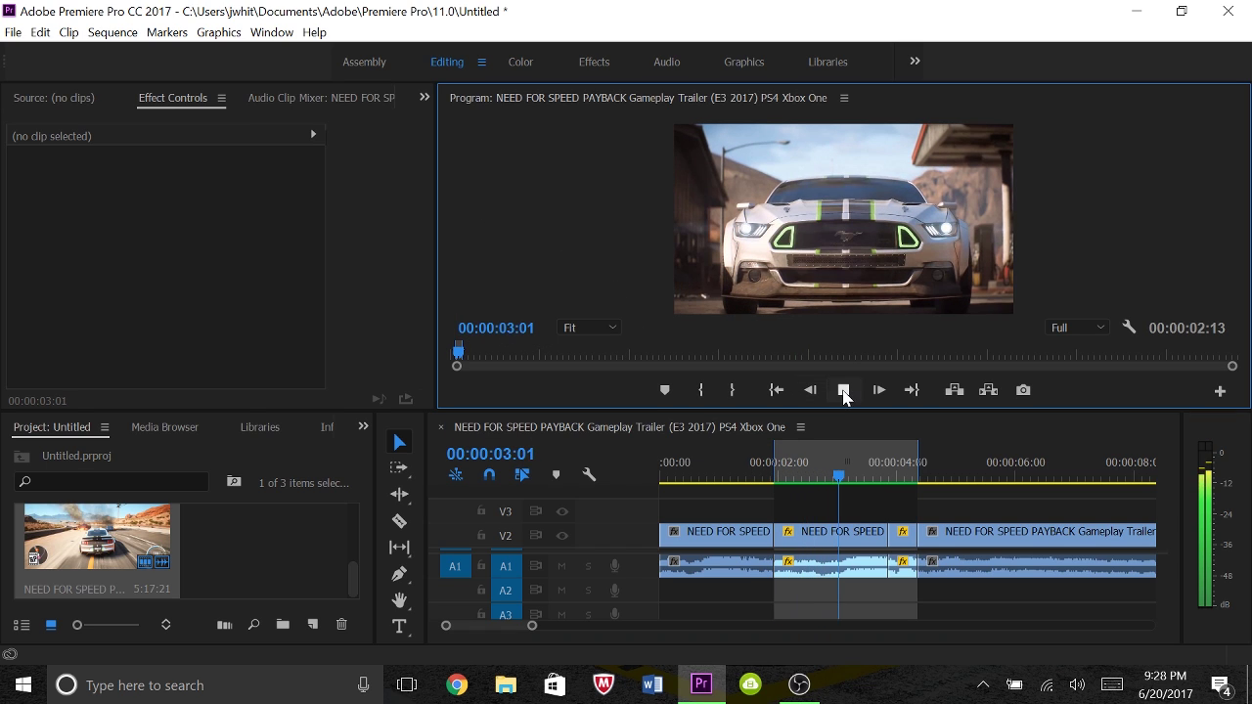
left_click(843, 390)
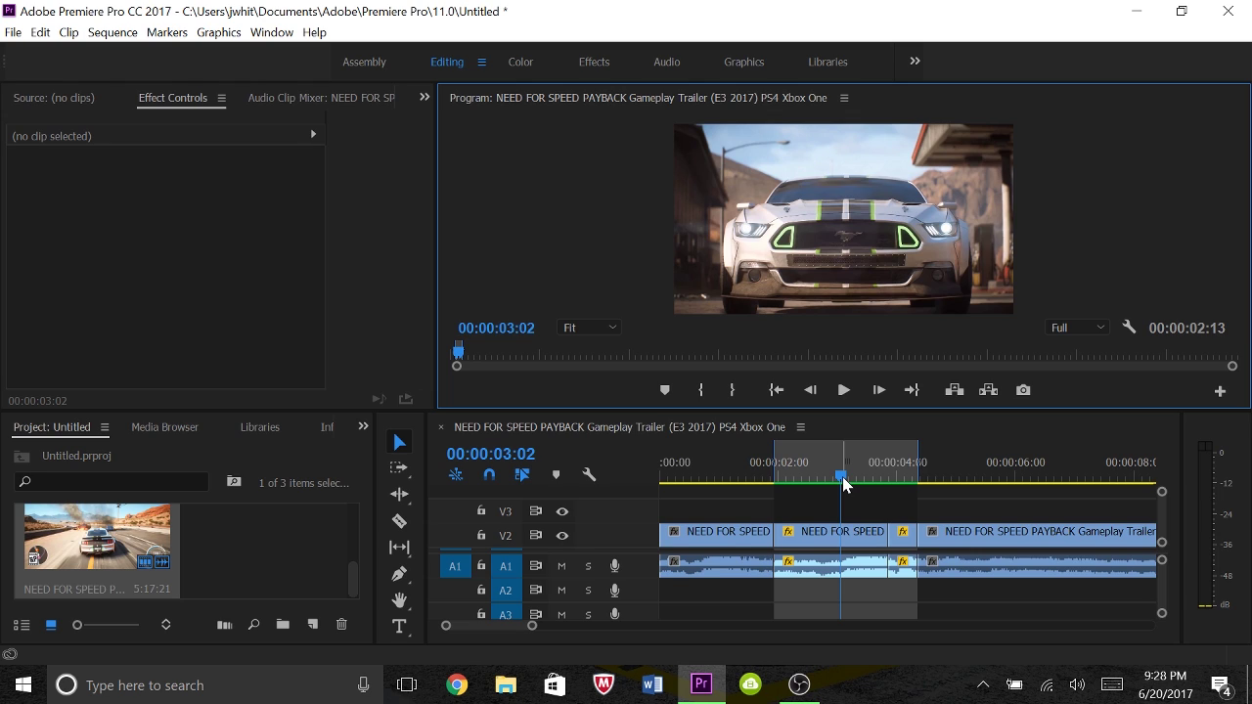
key("ctrl+s")
- Zoom the timeline out to about 30 seconds and move the playhead back to 00:00:01:18
mouse_move(532, 634)
left_mouse_down()
mouse_move(573, 642)
mouse_move(561, 634)
left_mouse_up()
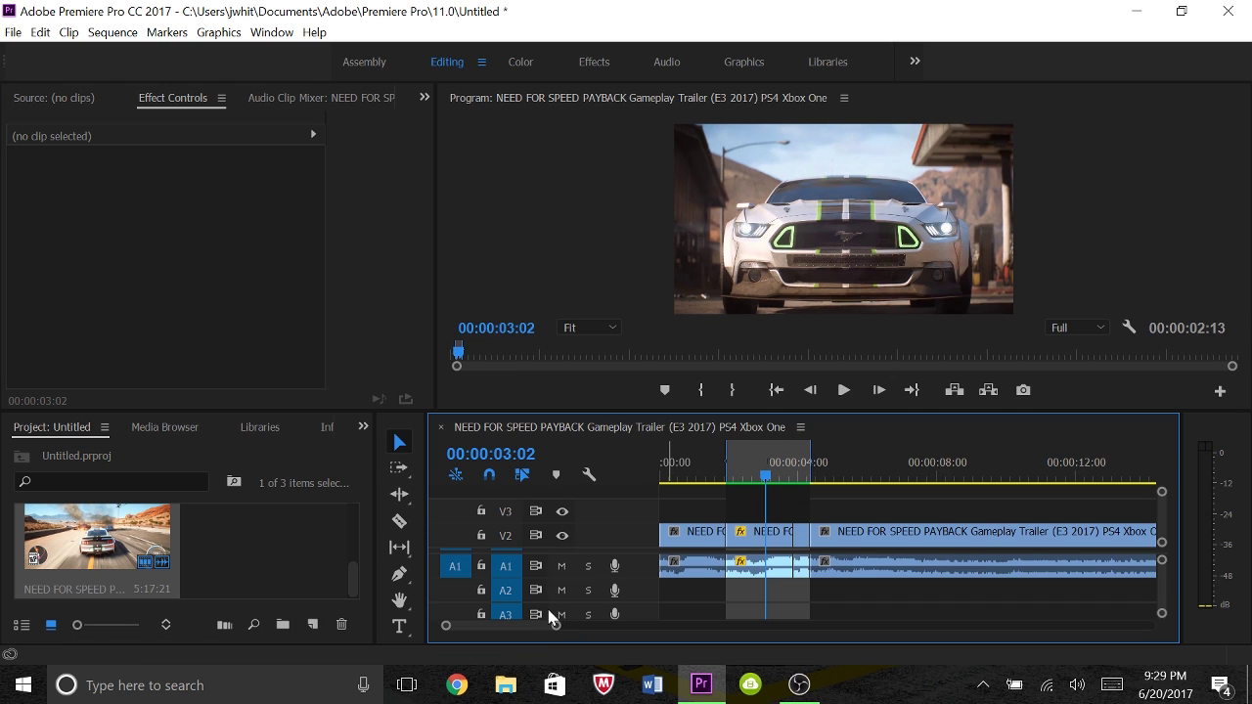
left_click_drag(555, 632, 607, 640)
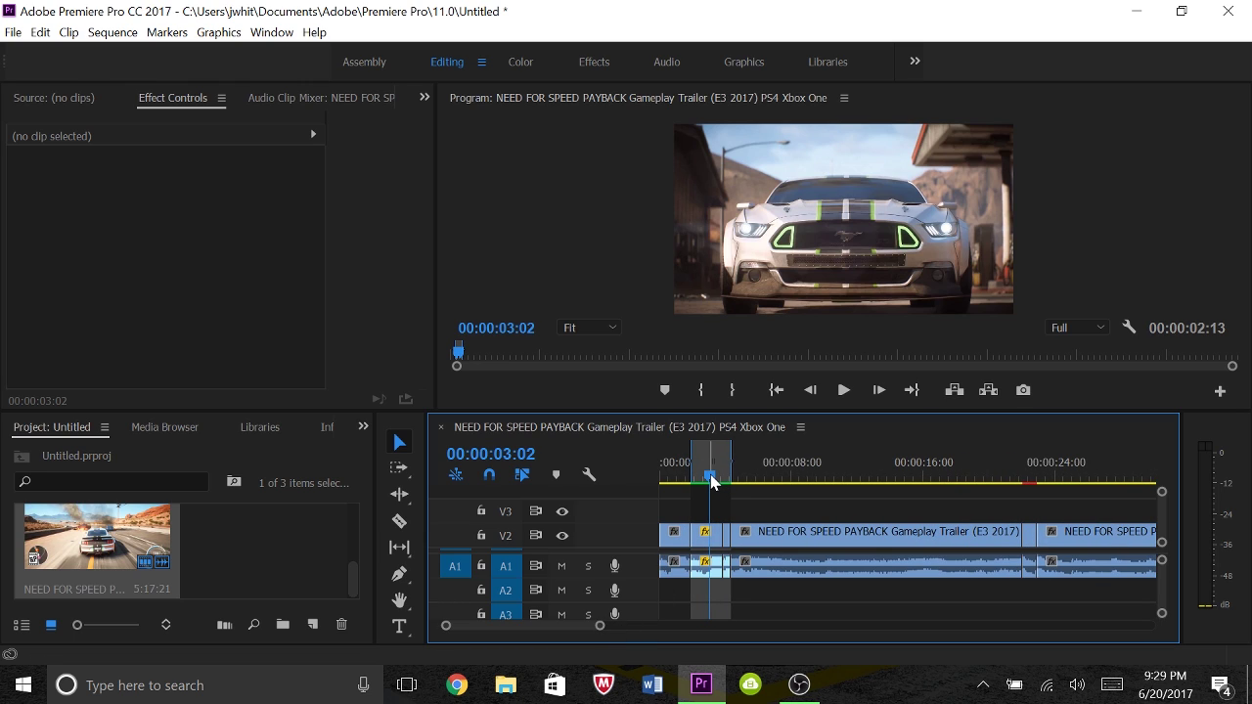
left_click_drag(711, 482, 687, 481)
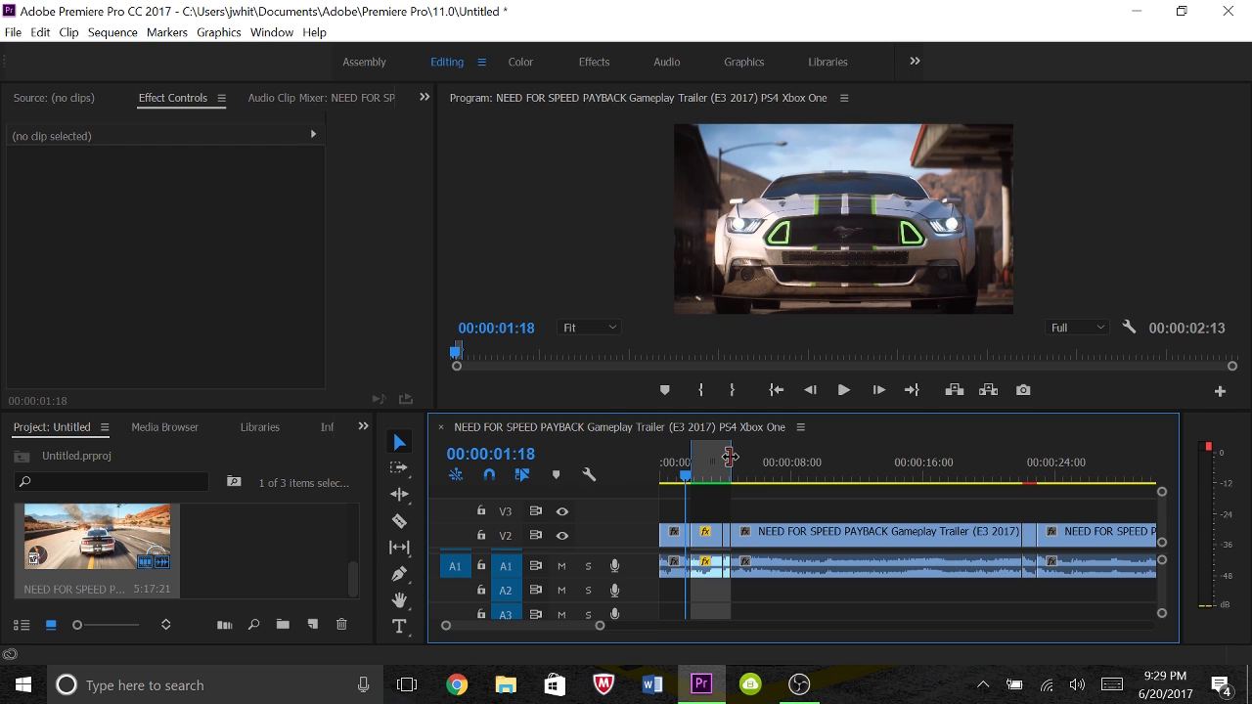
- Drag the range end out to 00:00:22:29, a 00:00:21:01 span, and scrub to check it
left_click_drag(729, 456, 1037, 466)
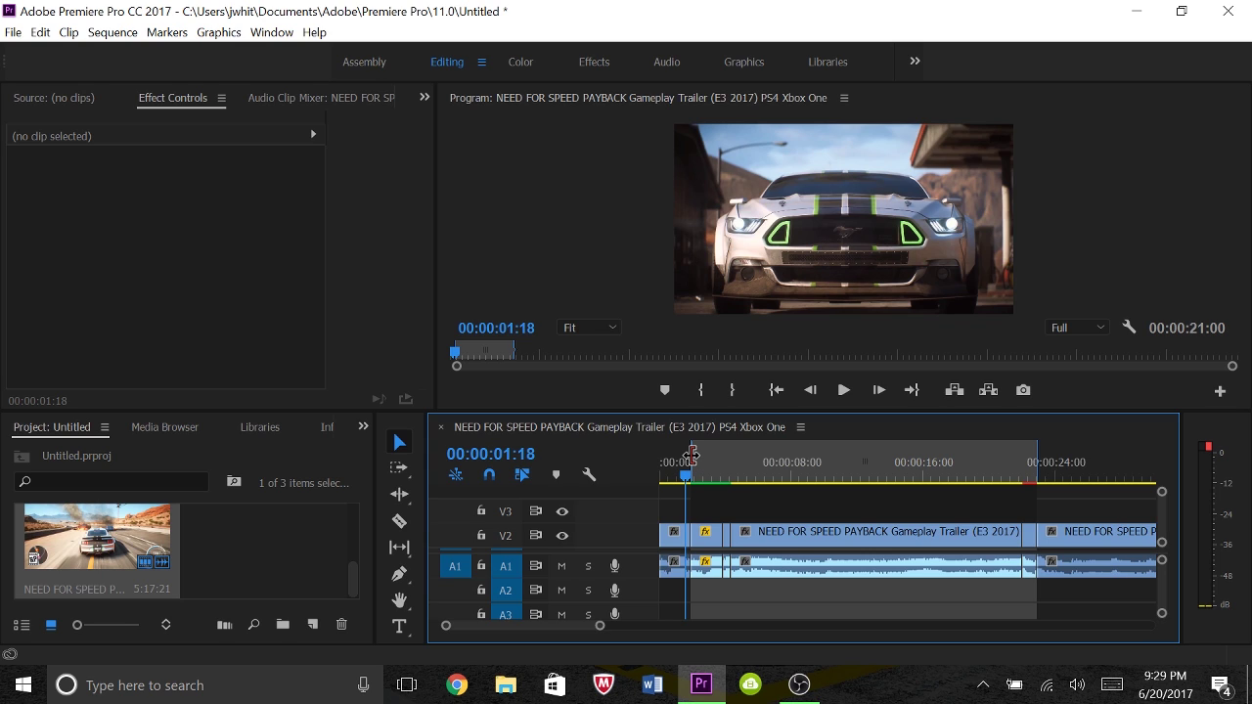
mouse_move(691, 455)
left_mouse_down()
mouse_move(664, 456)
mouse_move(704, 461)
mouse_move(687, 462)
left_mouse_up()
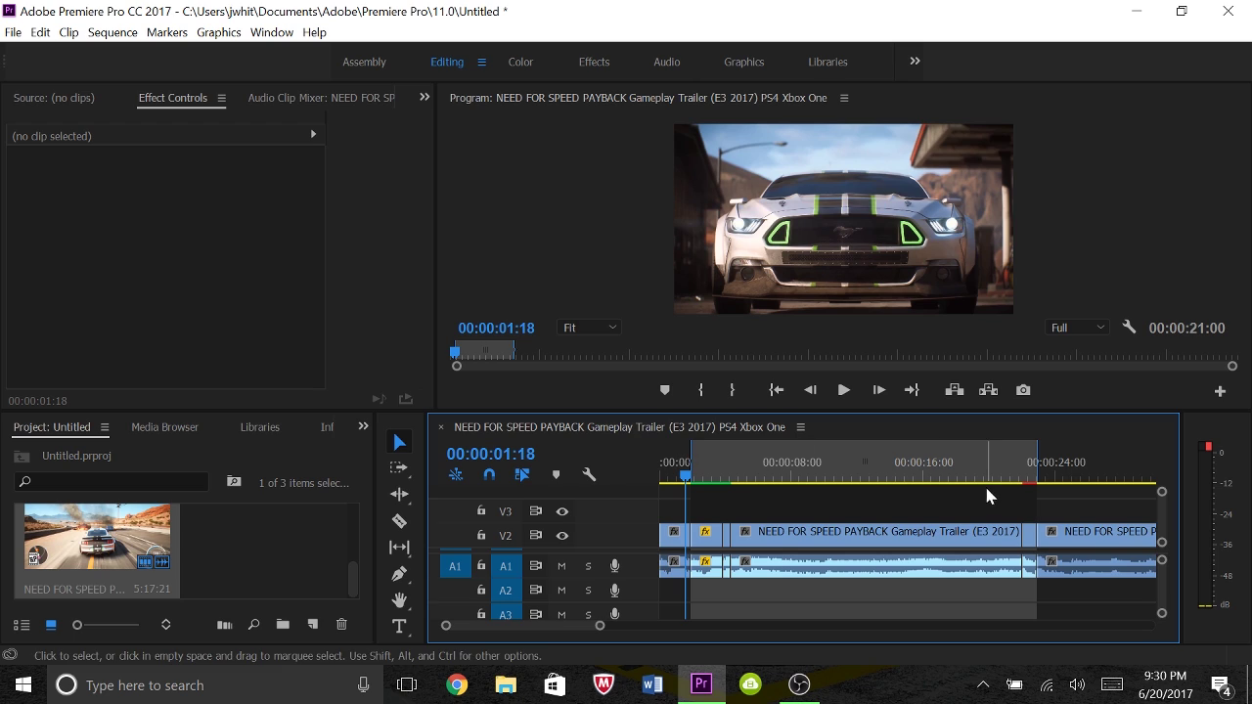
left_click_drag(1036, 463, 1043, 467)
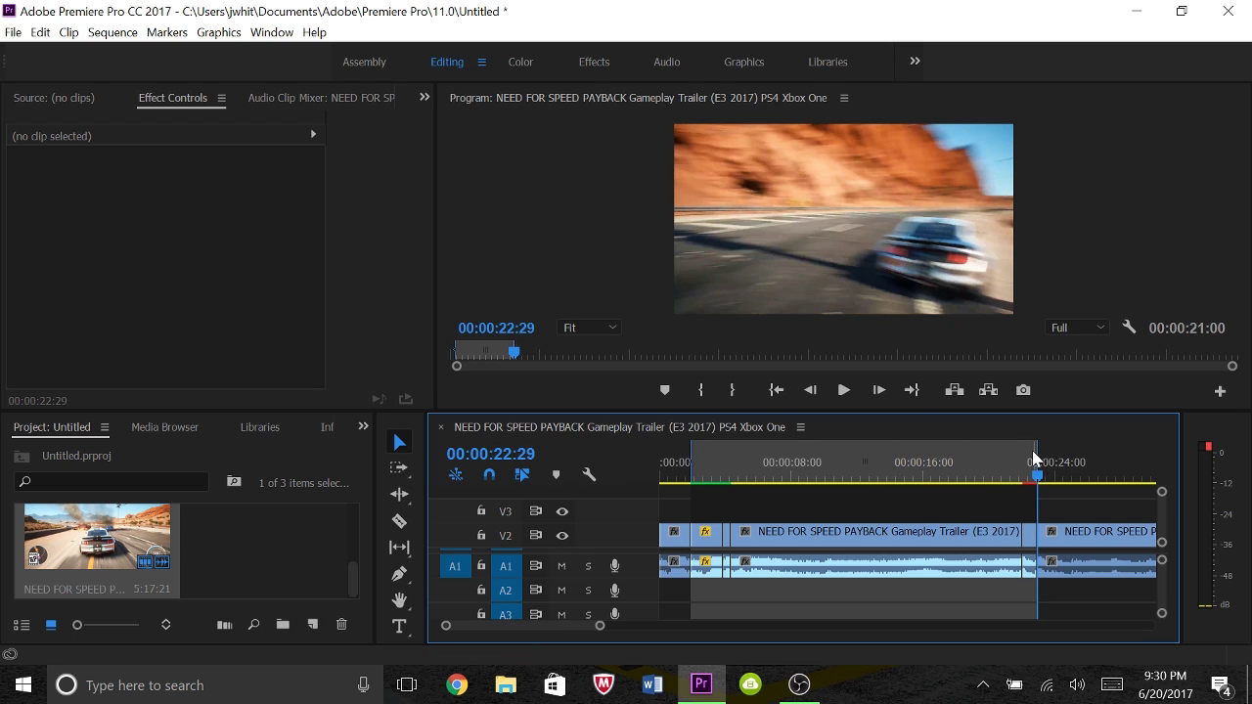
mouse_move(1036, 452)
left_mouse_down()
mouse_move(1086, 462)
mouse_move(1024, 459)
mouse_move(1095, 464)
mouse_move(1041, 456)
left_mouse_up()
- Close the Sequence menu without rendering and zoom the timeline out to several minutes
left_click(110, 32)
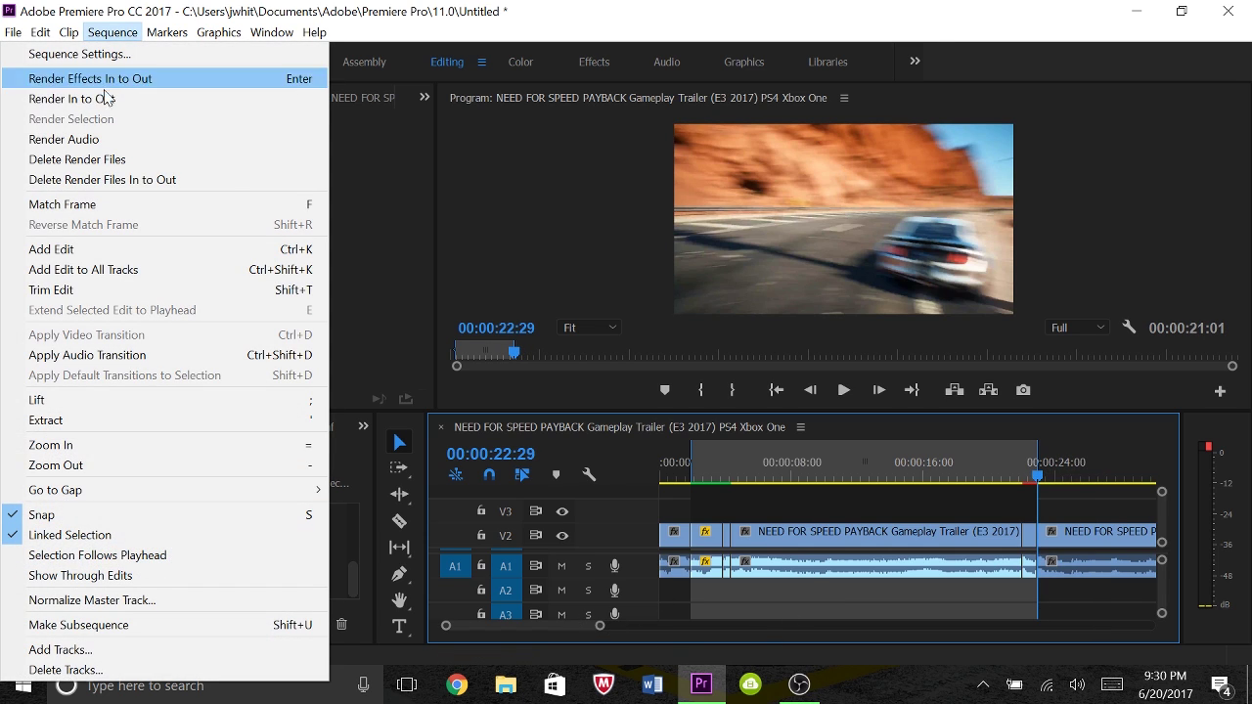
left_click(194, 19)
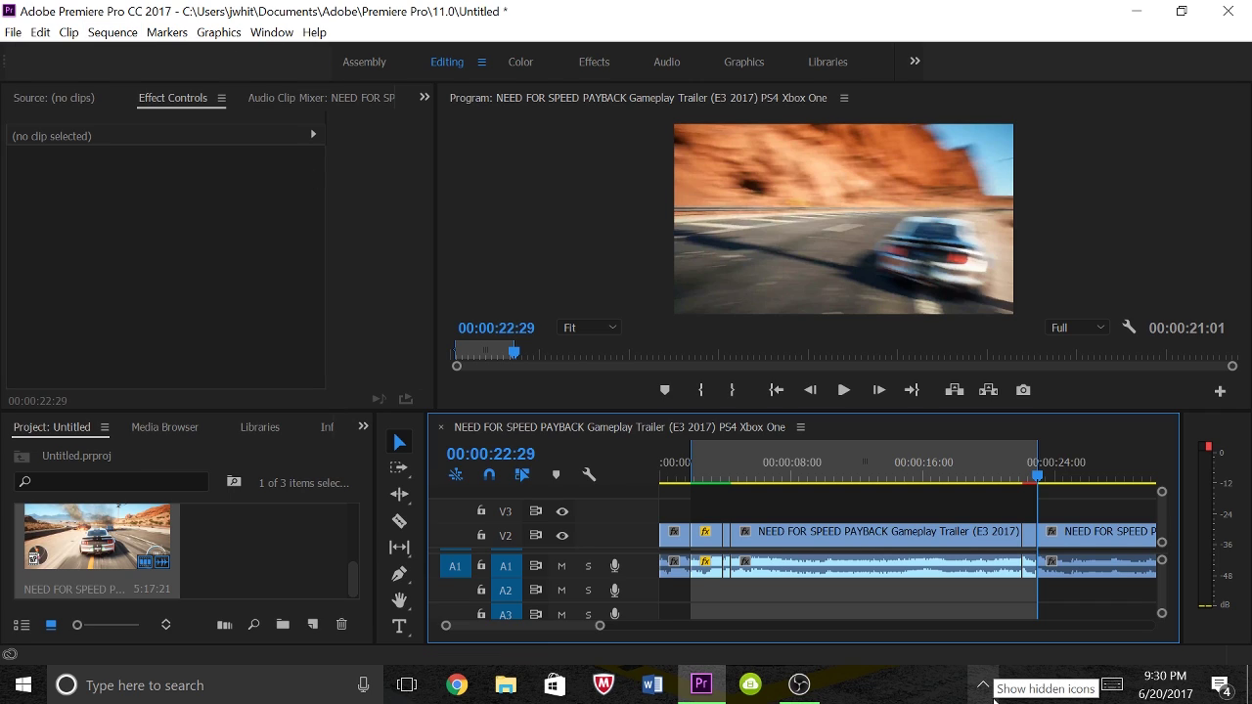
left_click_drag(600, 632, 772, 641)
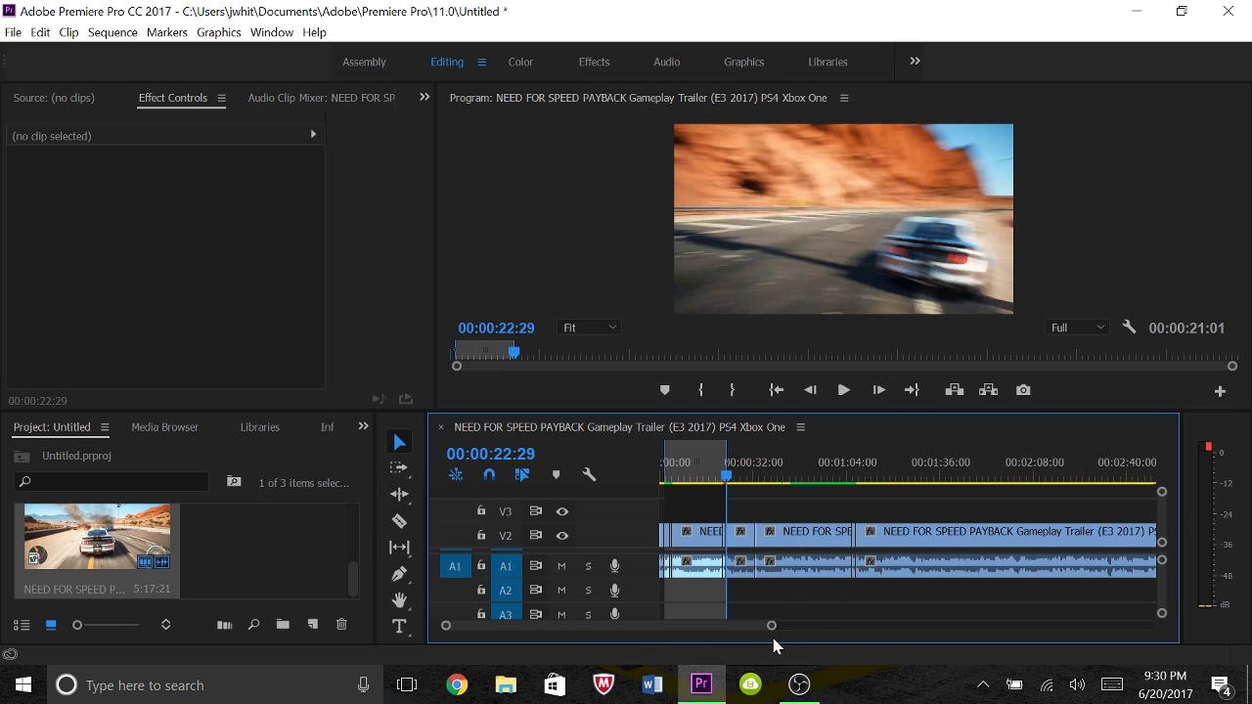